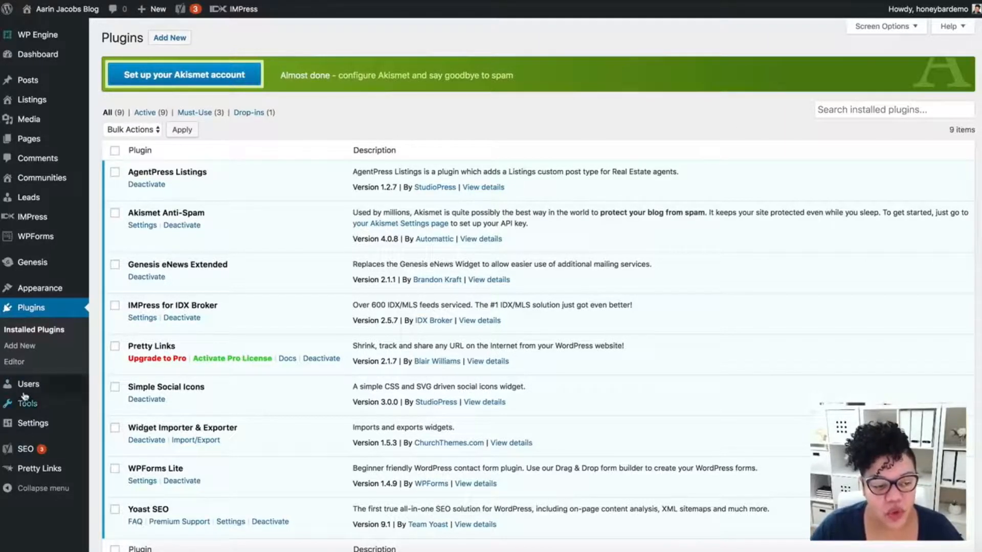
# Install the WordPress importer from the import tools and run it.
pyautogui.moveTo(24, 401)
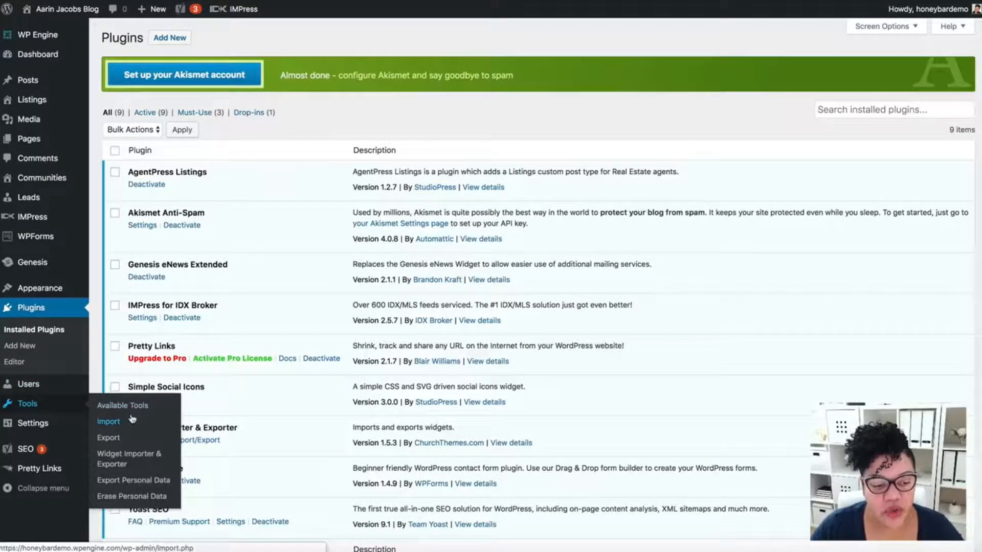
pyautogui.click(110, 423)
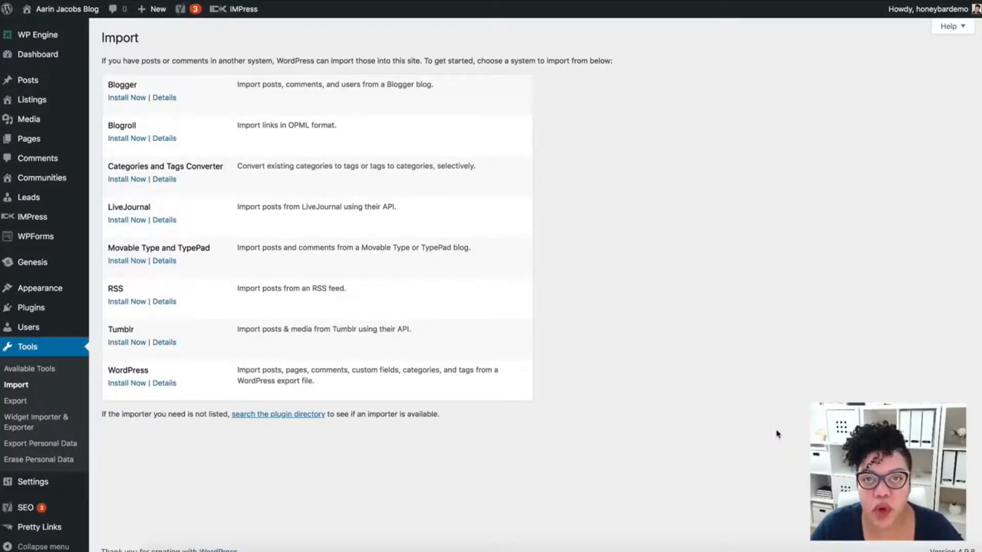
pyautogui.click(127, 385)
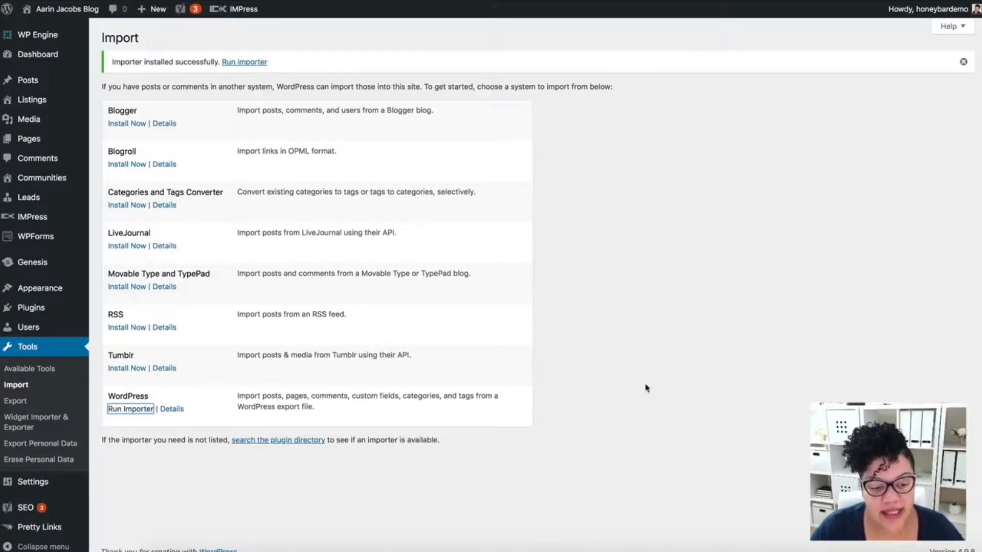
pyautogui.scroll(-1, 358, 460)
pyautogui.click(123, 401)
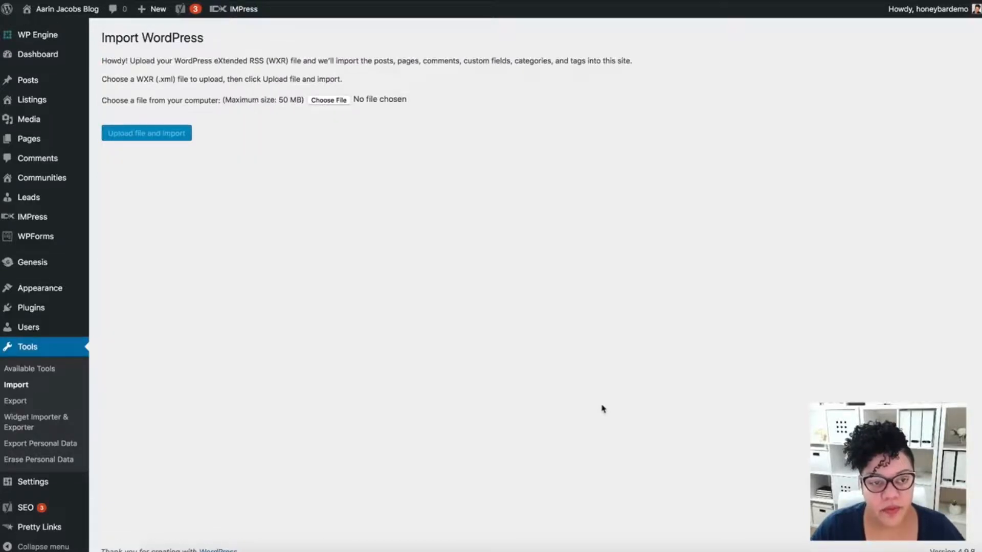
# Switch to Finder and extract agent-focused-pro.zip in the Downloads folder.
pyautogui.click(334, 102)
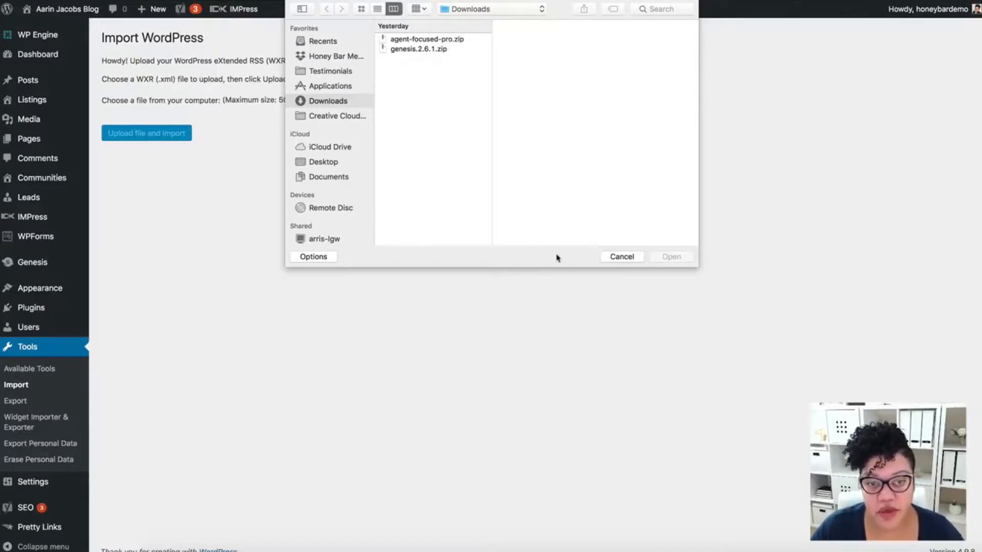
pyautogui.click(616, 257)
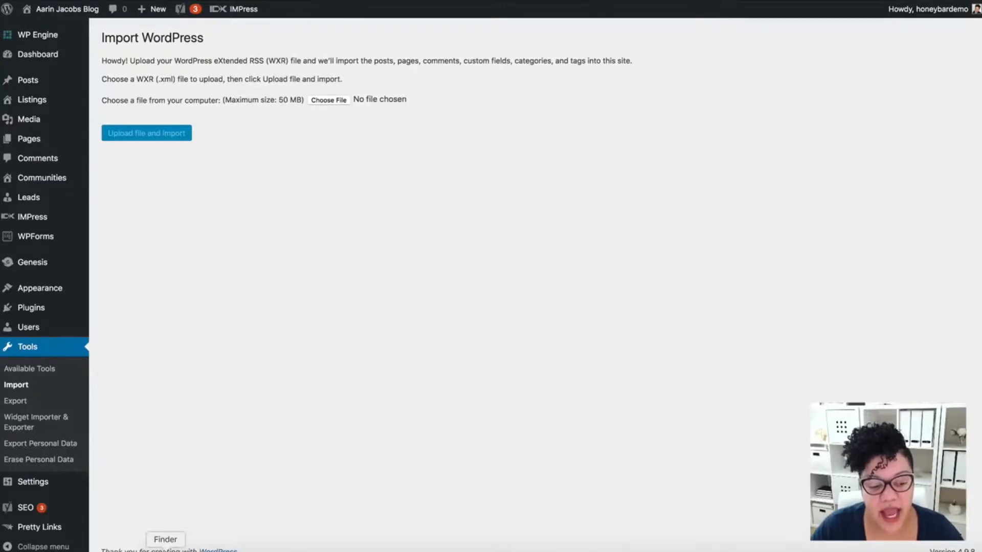
pyautogui.click(166, 551)
pyautogui.scroll(-1, 491, 299)
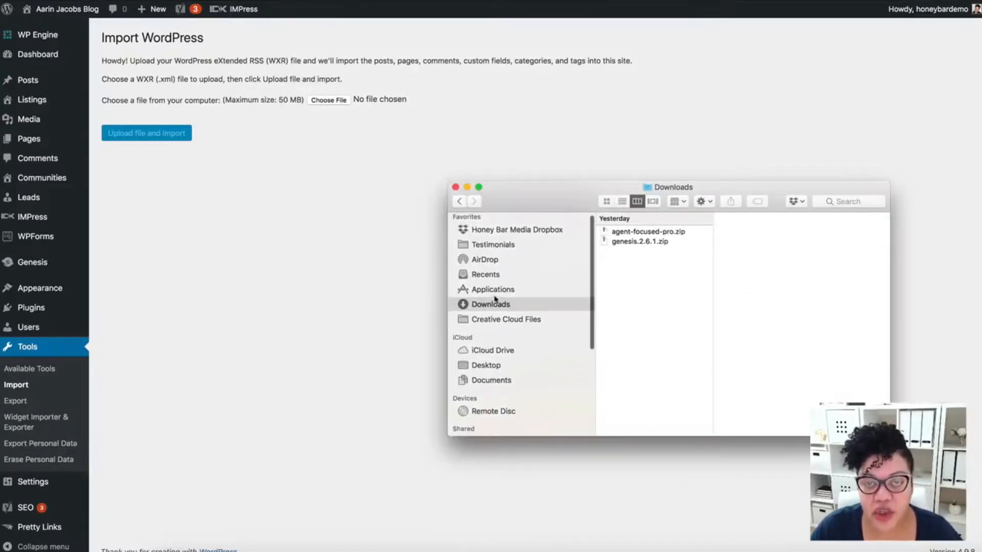
pyautogui.moveTo(706, 190); pyautogui.dragTo(676, 187)
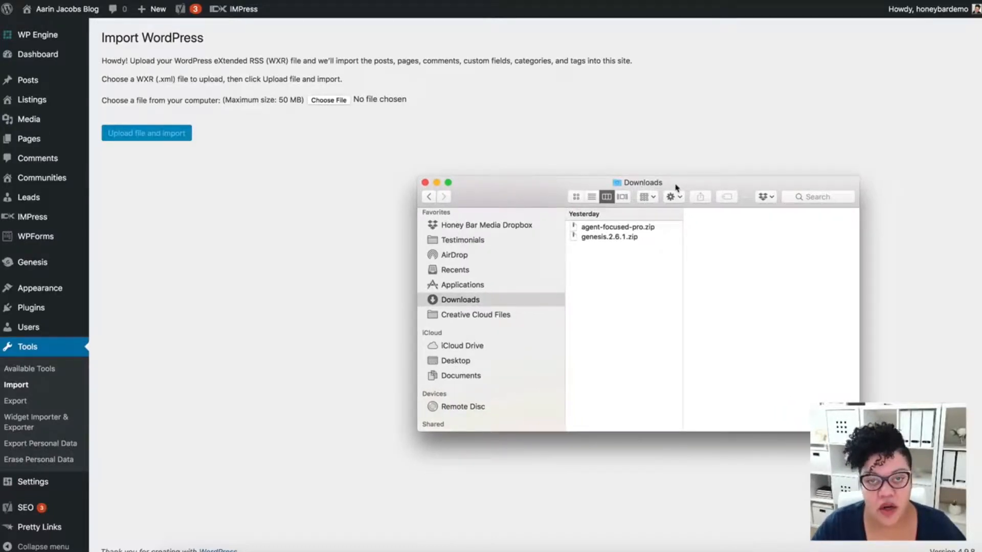
pyautogui.click(604, 230)
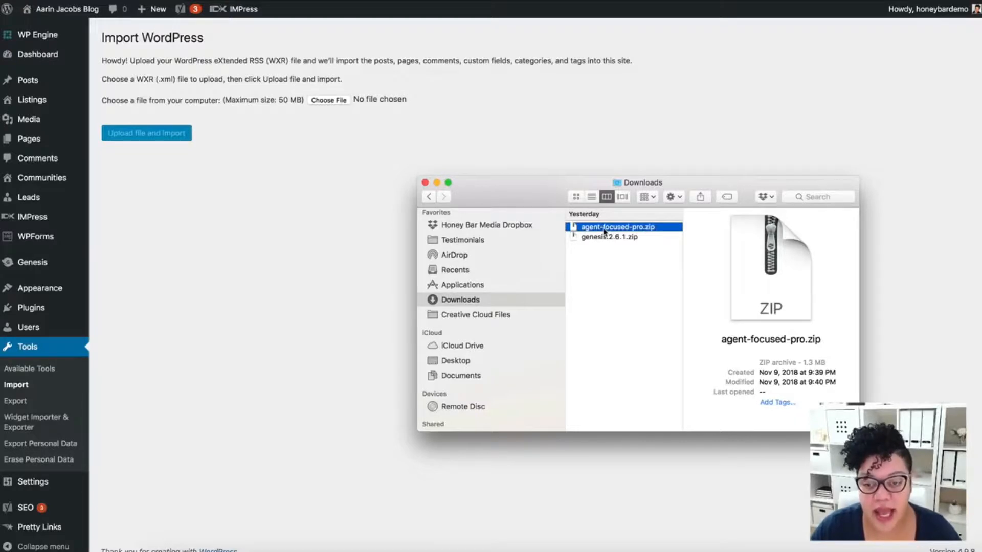
pyautogui.doubleClick(604, 230)
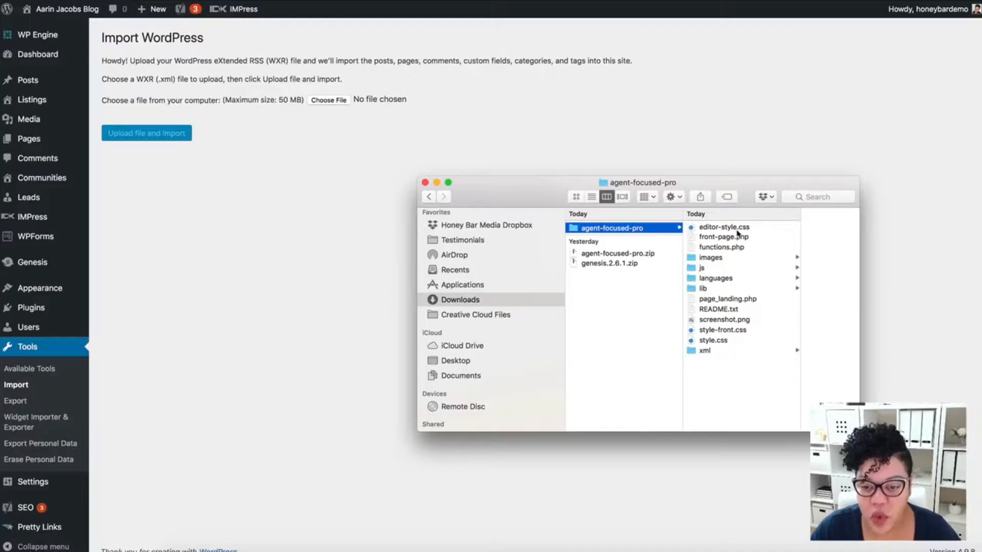
# Look in the xml folder of the extracted agent-focused-pro theme for agent-focused-pro-sample.xml, then close the Finder window.
pyautogui.click(711, 351)
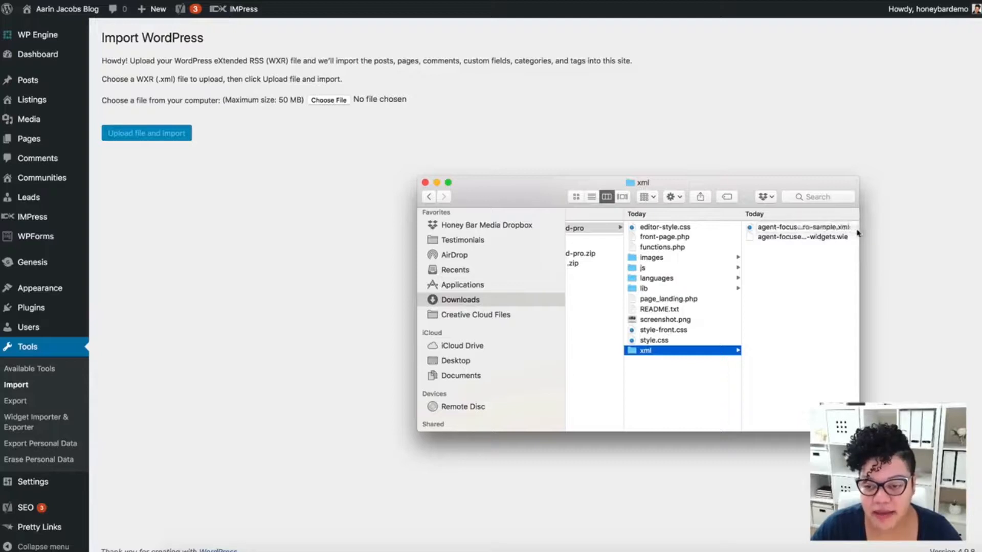
pyautogui.moveTo(860, 237); pyautogui.dragTo(923, 238)
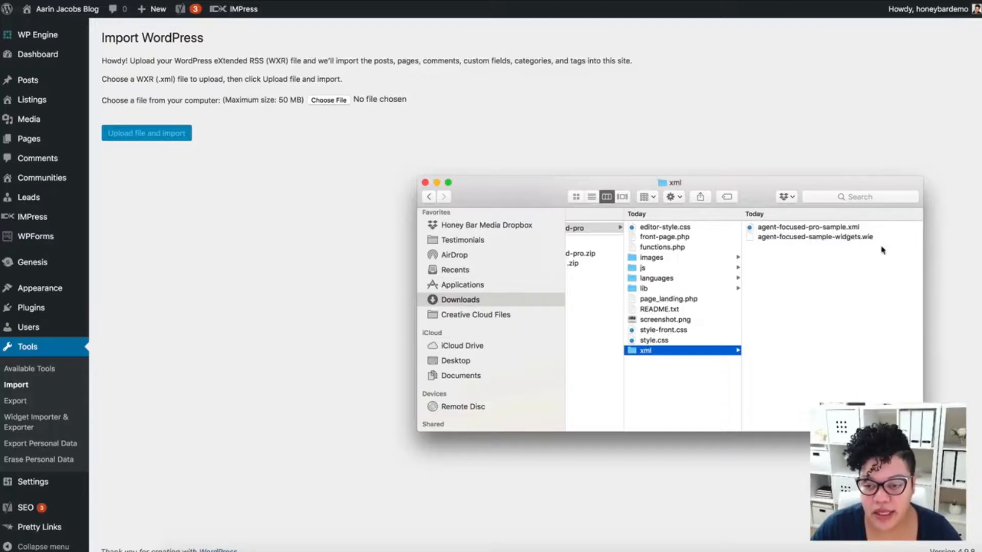
pyautogui.click(793, 229)
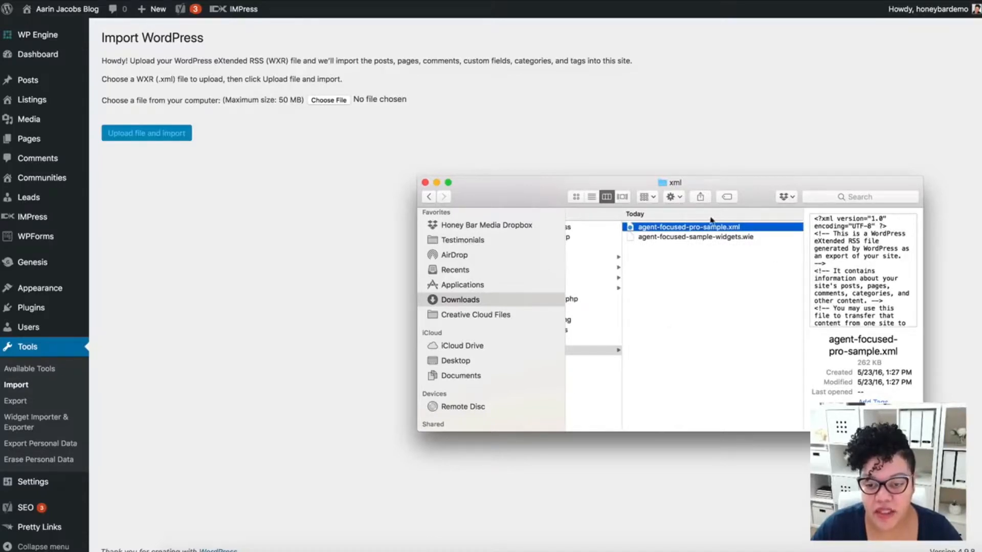
pyautogui.click(425, 183)
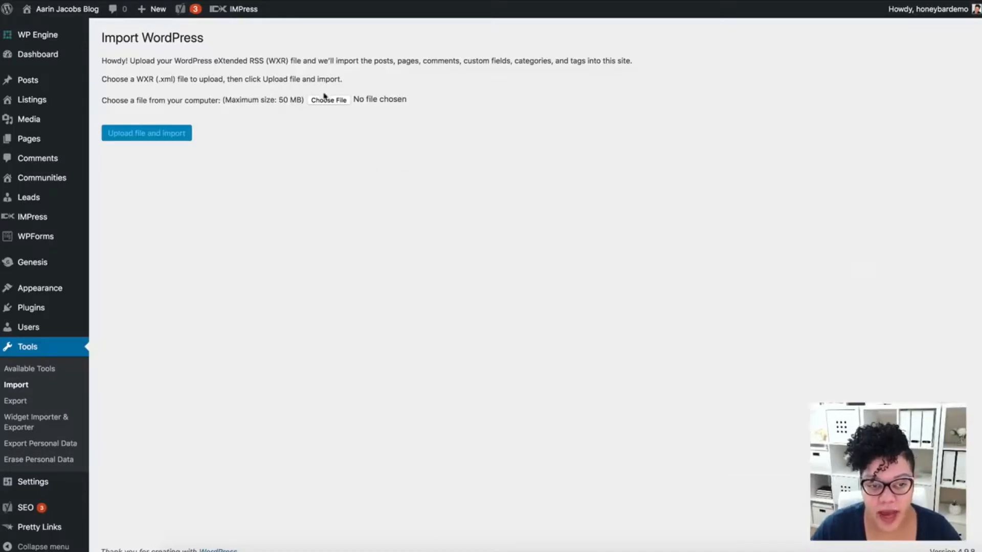
# Upload agent-focused-pro-sample.xml from the xml folder of agent-focused-pro in Downloads to the WordPress importer.
pyautogui.click(329, 101)
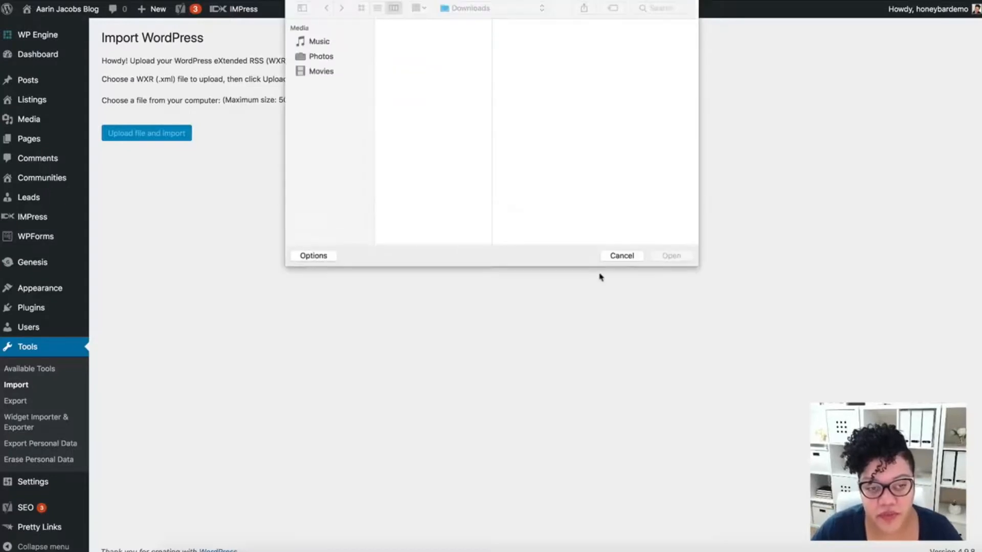
pyautogui.click(412, 74)
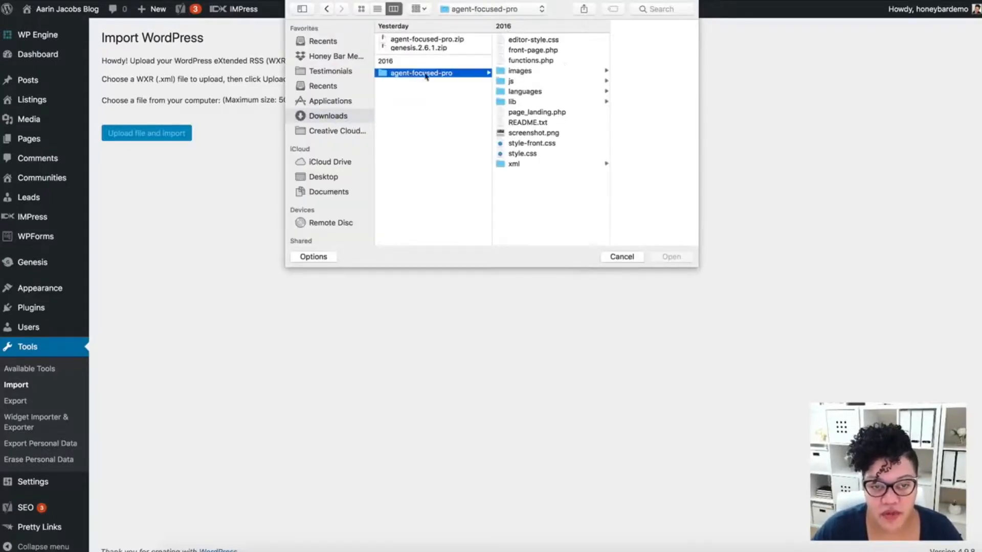
pyautogui.click(530, 163)
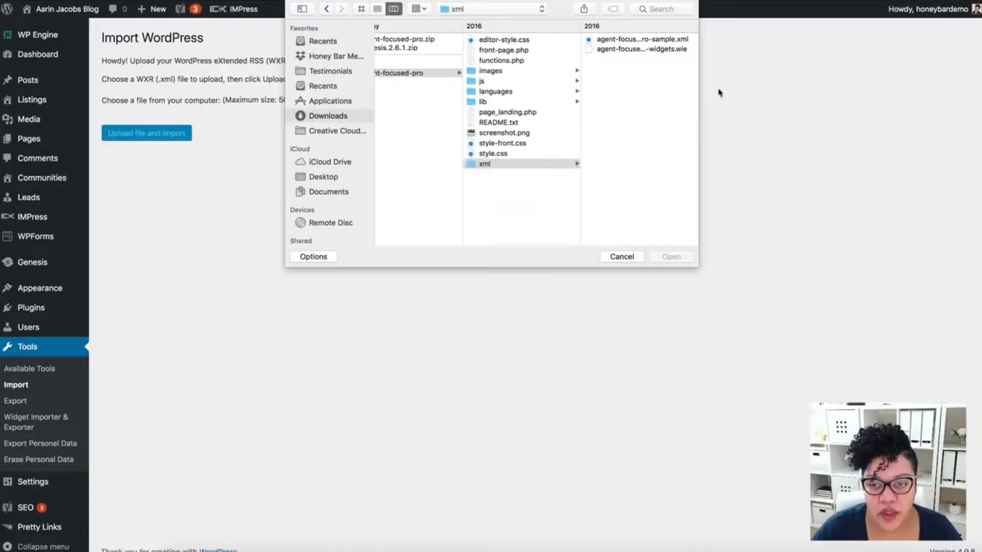
pyautogui.moveTo(696, 92); pyautogui.dragTo(798, 98)
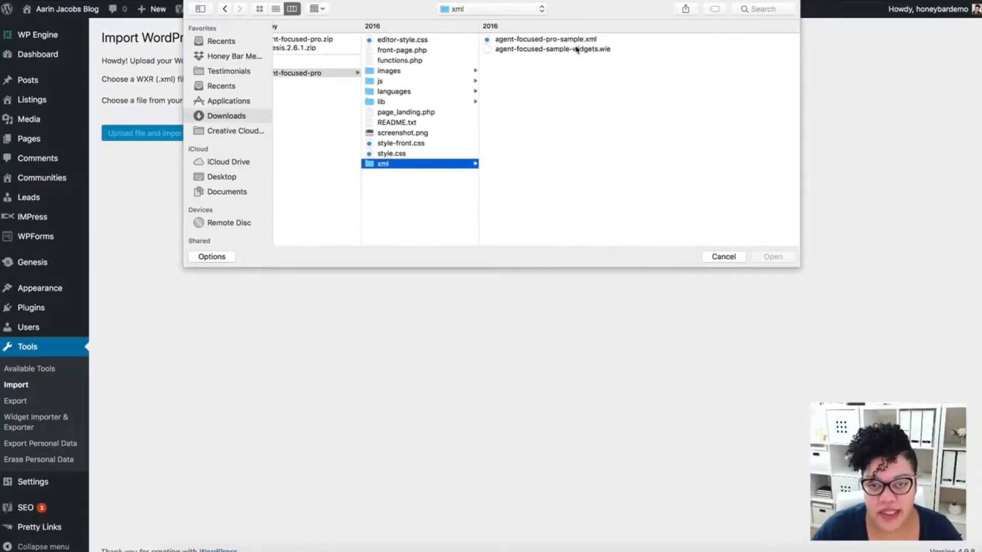
pyautogui.click(559, 40)
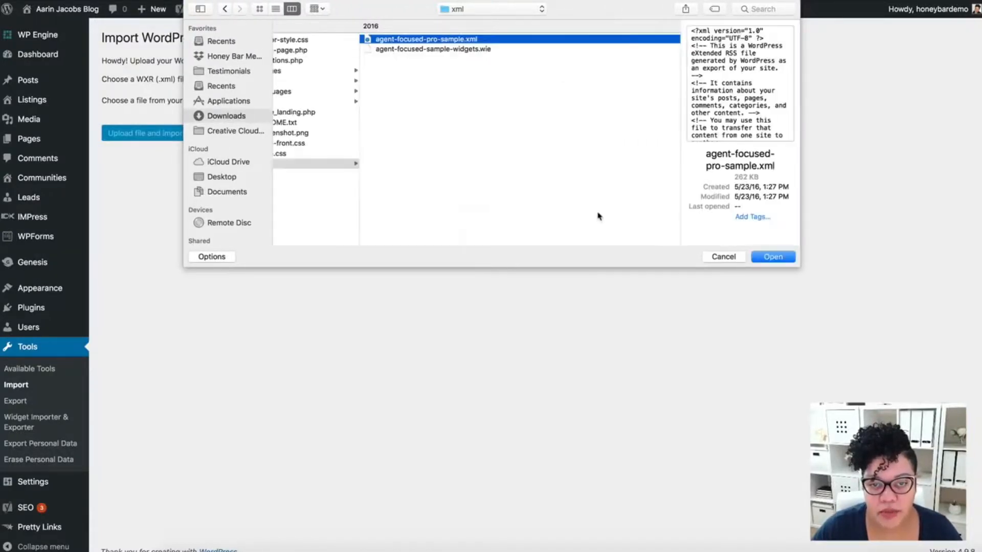
pyautogui.click(772, 257)
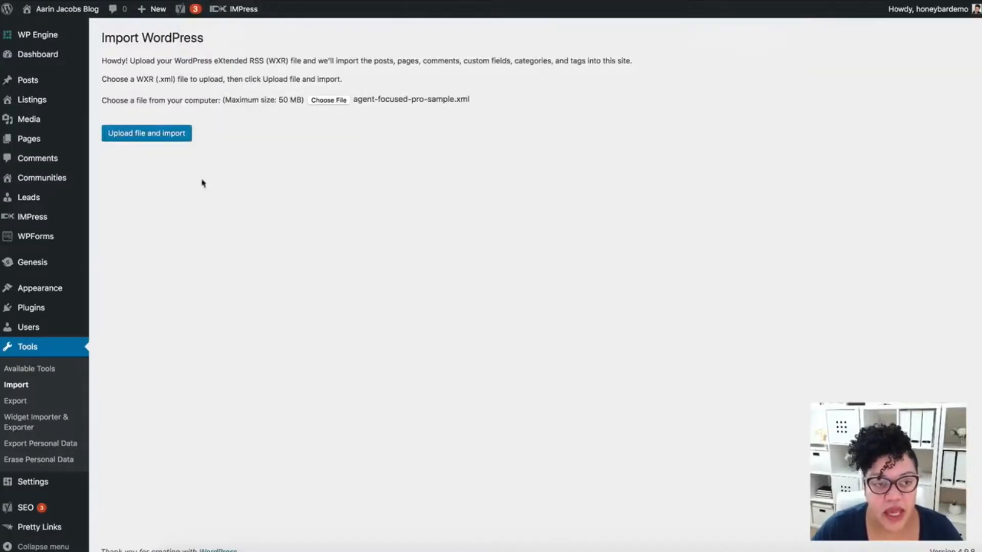
pyautogui.click(160, 136)
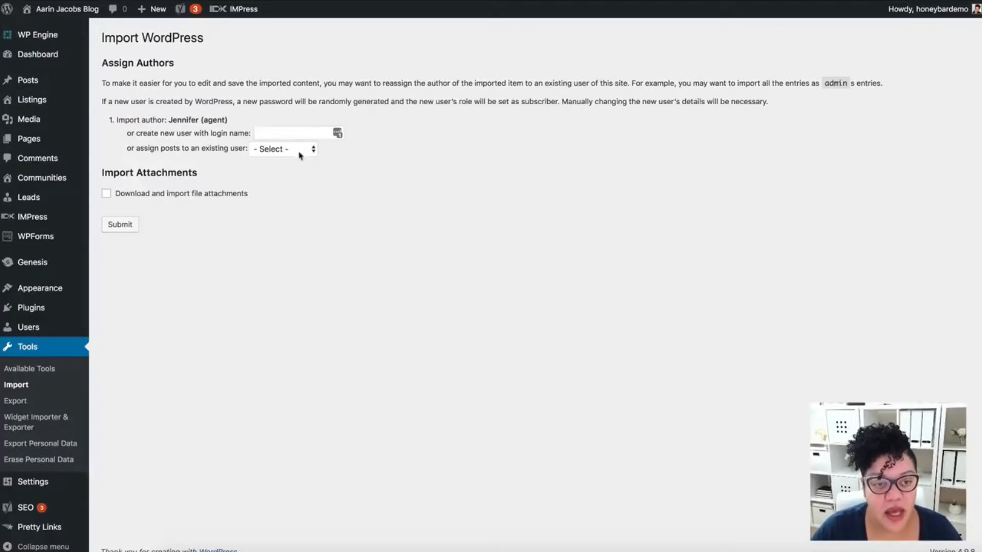
# Assign the imported posts to the existing user honeybardemo, include file attachments, and submit the import.
pyautogui.click(312, 152)
pyautogui.click(271, 148)
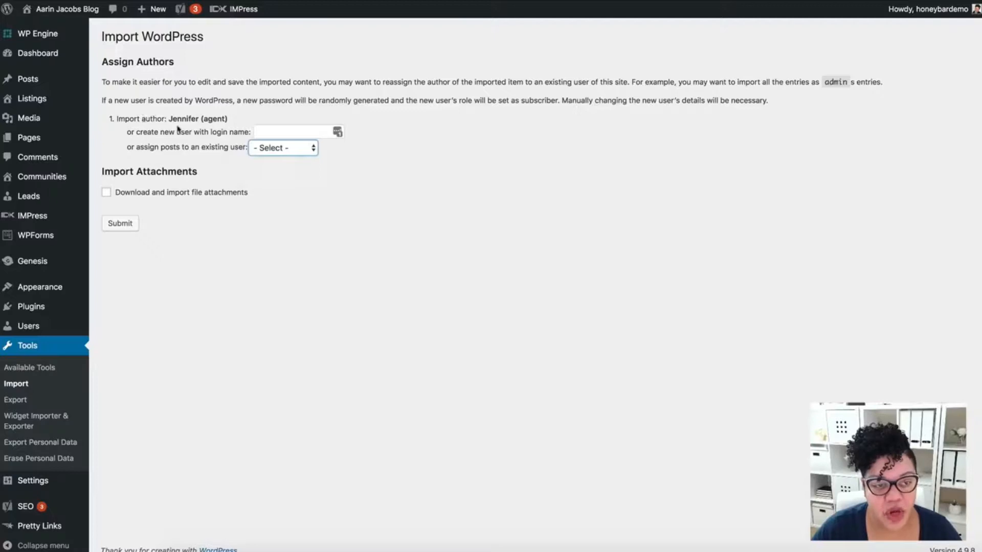
pyautogui.scroll(-1, 286, 131)
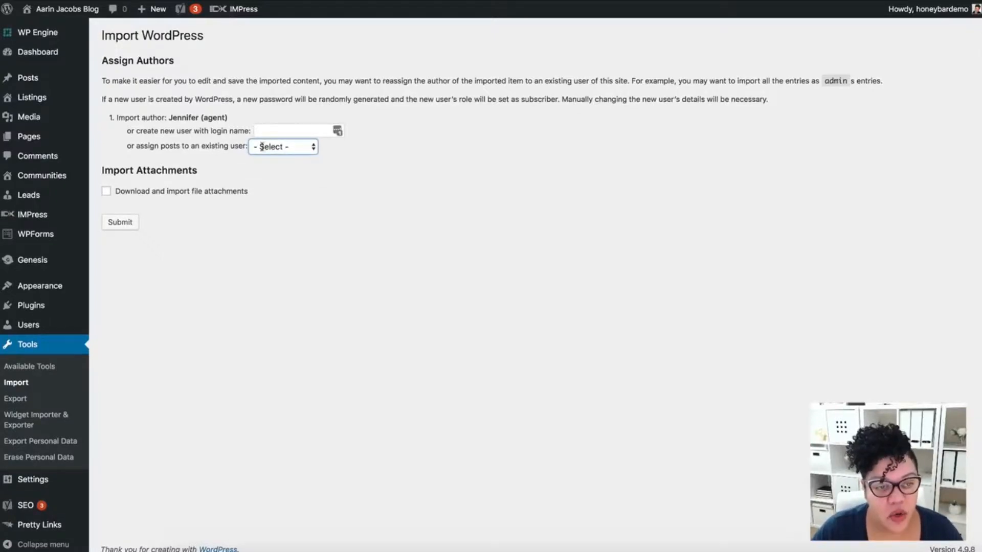
pyautogui.click(316, 149)
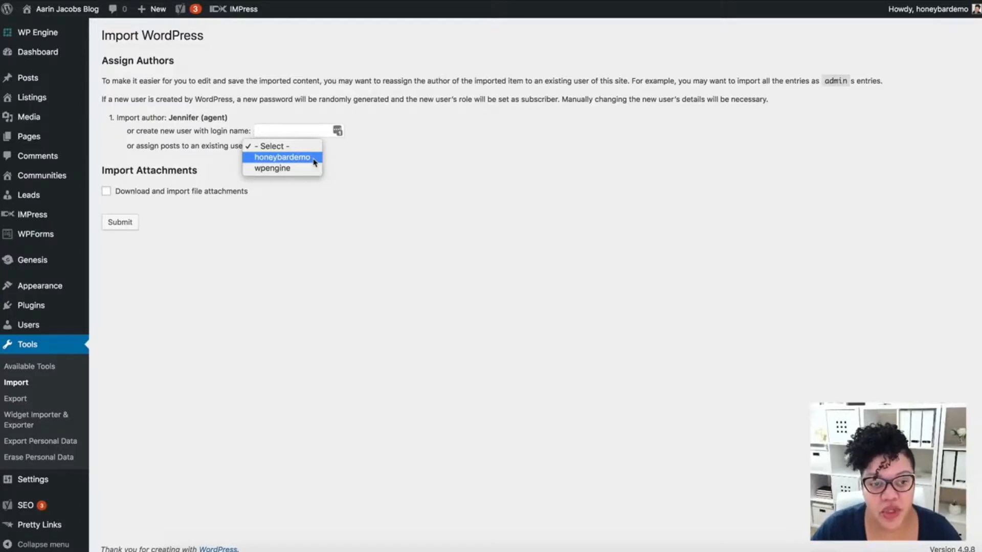
pyautogui.click(315, 160)
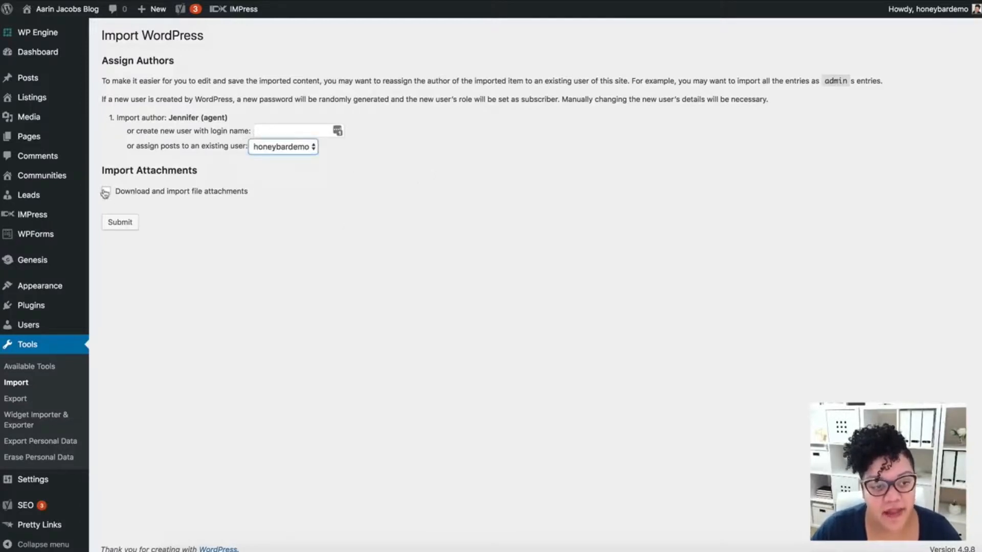
pyautogui.click(143, 197)
pyautogui.click(121, 223)
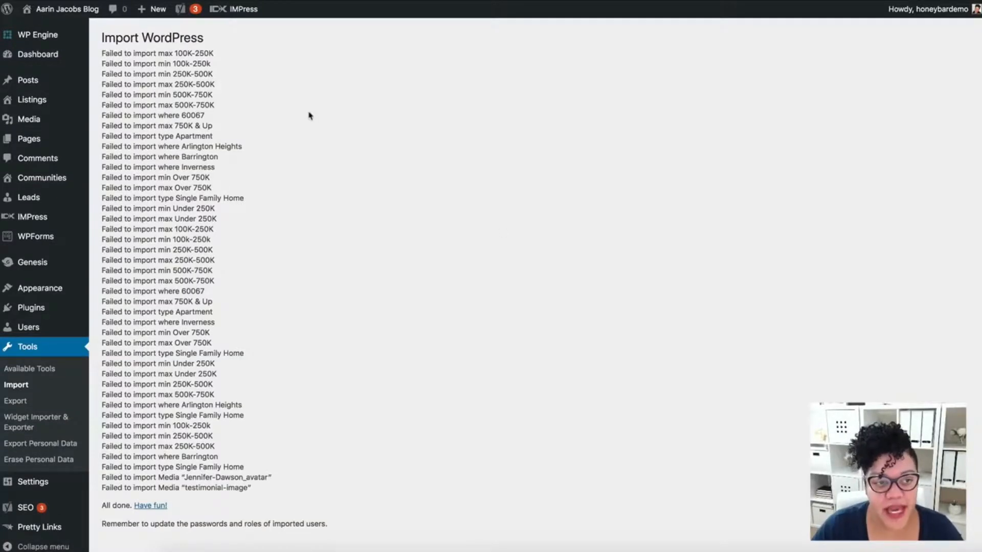
# Examine the list of import result messages.
pyautogui.moveTo(102, 53); pyautogui.dragTo(234, 311)
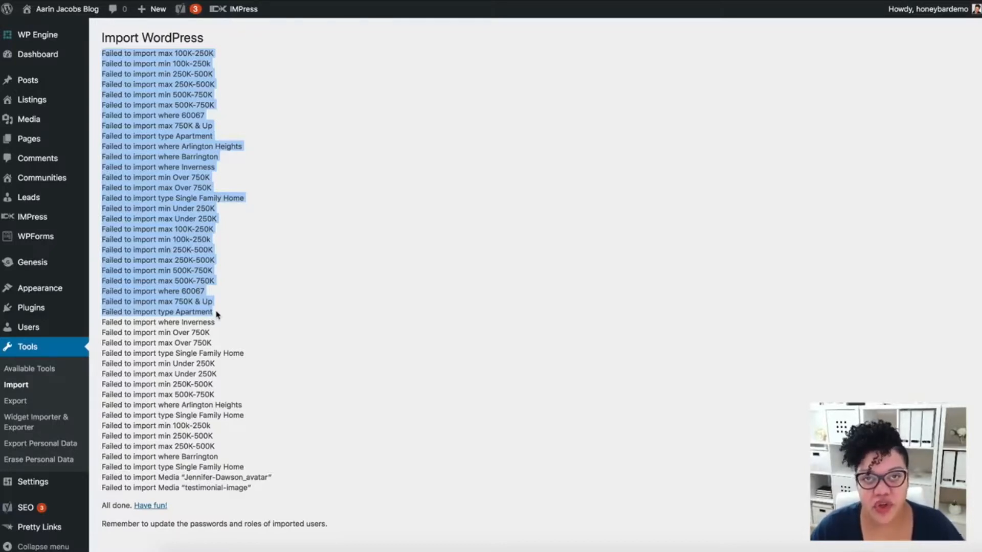
pyautogui.click(249, 165)
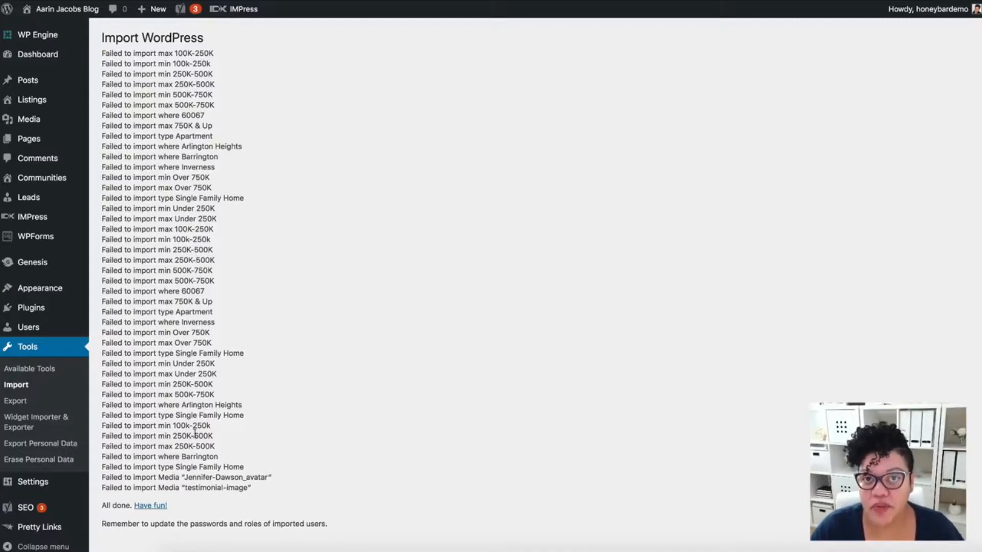
pyautogui.moveTo(252, 488); pyautogui.dragTo(99, 57)
pyautogui.click(450, 366)
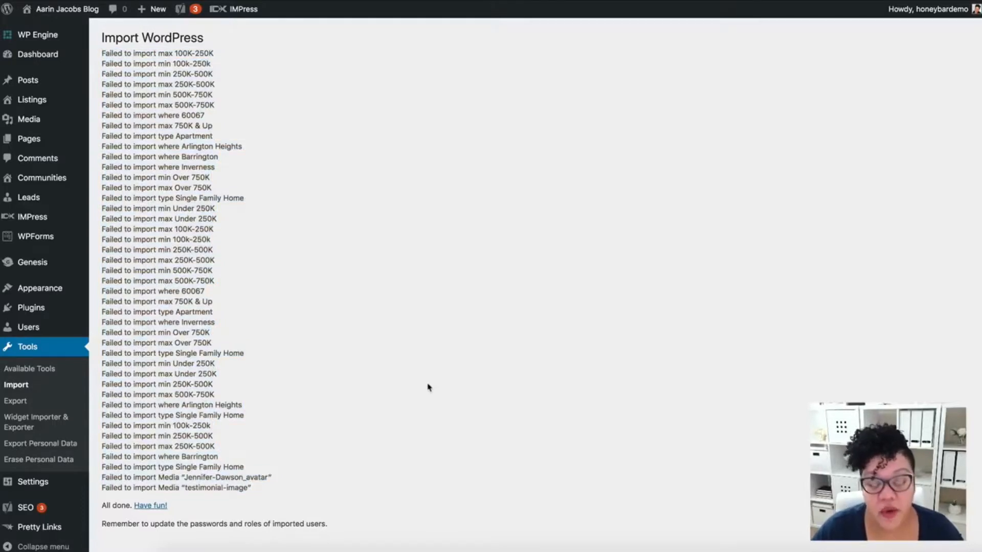
# Import agent-focused-sample-widgets.wie from the xml folder of agent-focused-pro in Downloads with the Widget Importer & Exporter.
pyautogui.scroll(-2, 427, 388)
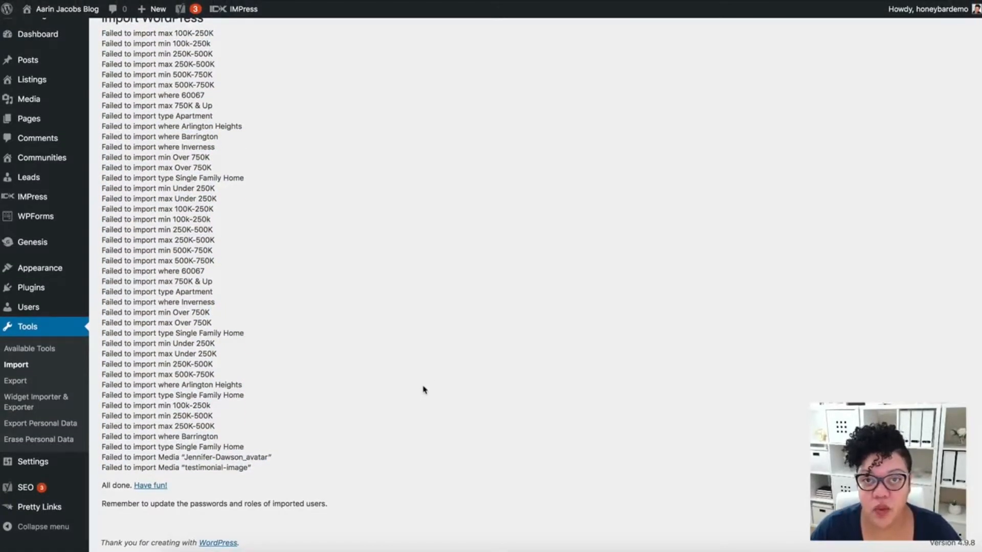
pyautogui.click(46, 401)
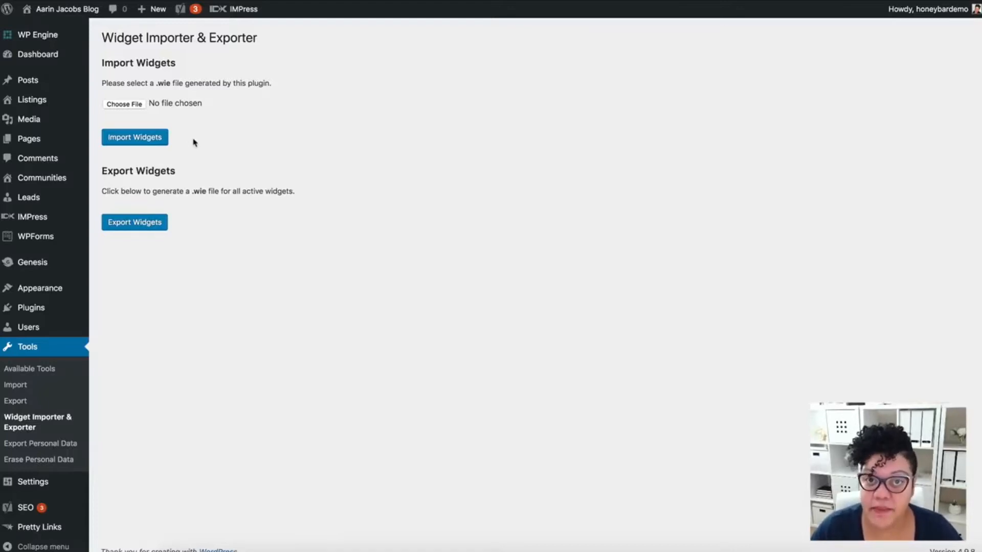
pyautogui.click(123, 104)
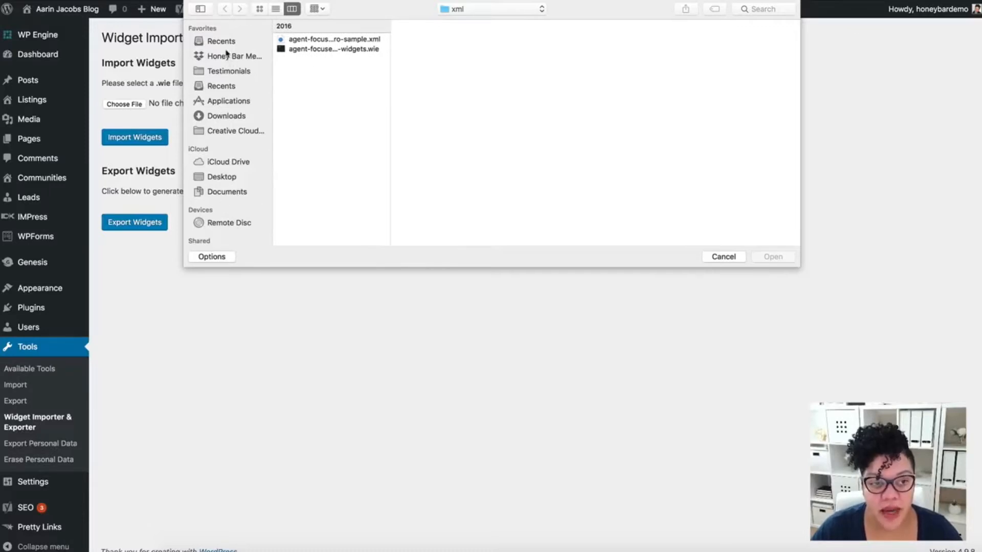
pyautogui.click(222, 120)
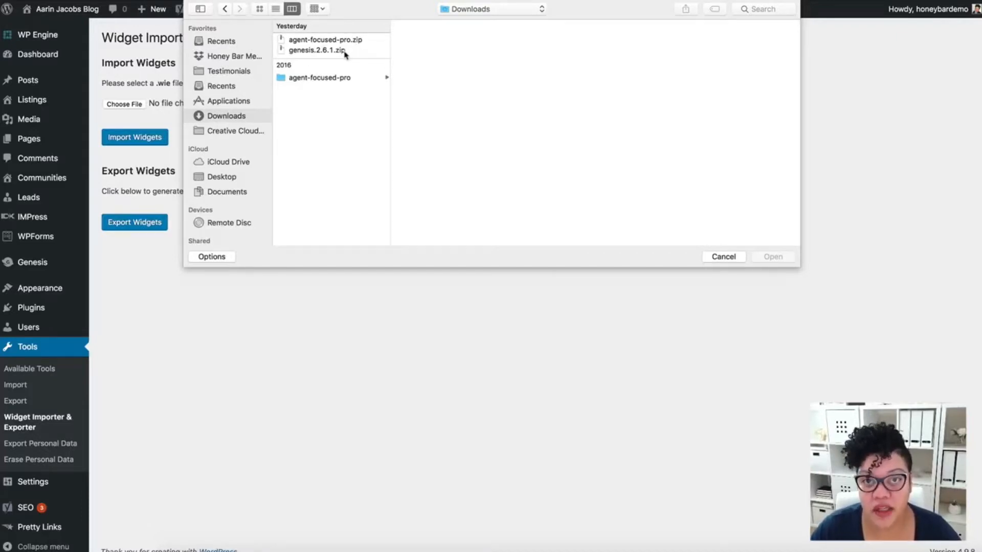
pyautogui.click(327, 79)
pyautogui.click(411, 165)
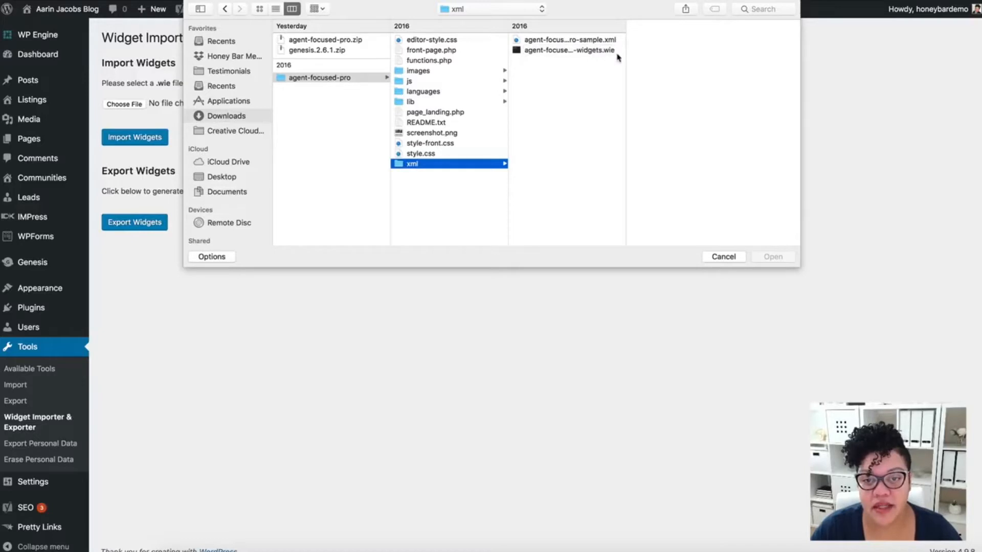
pyautogui.moveTo(632, 58); pyautogui.dragTo(698, 60)
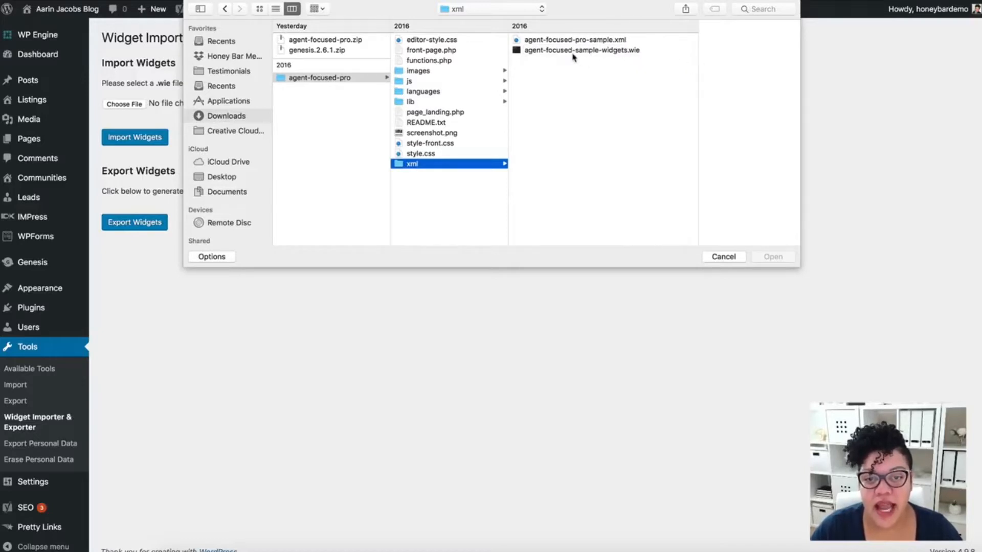
pyautogui.click(609, 52)
pyautogui.click(779, 257)
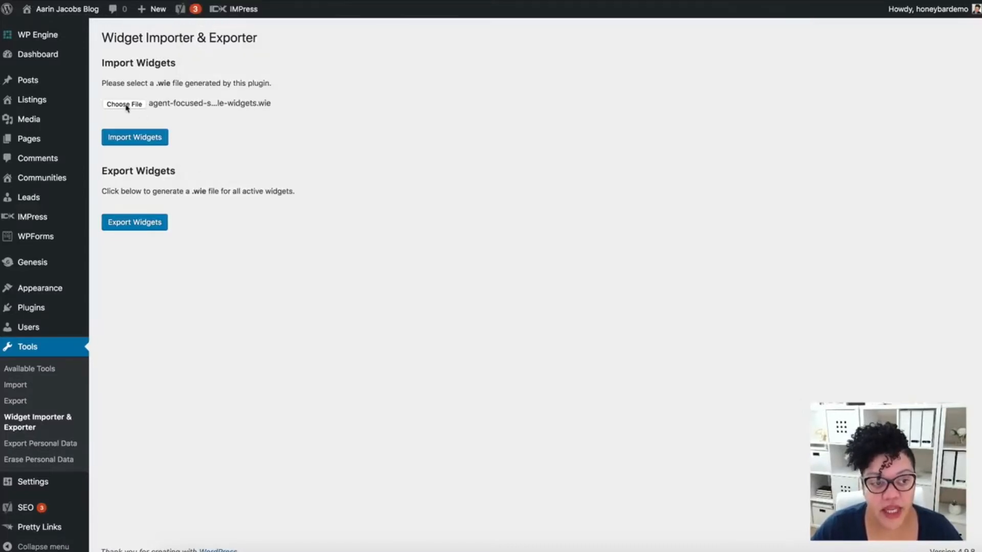
pyautogui.click(135, 137)
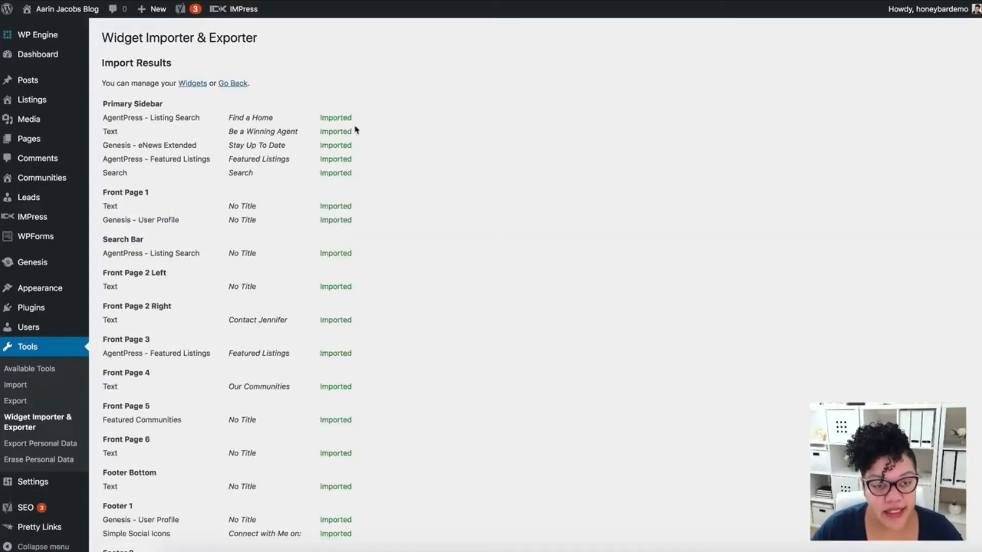
# Review the widget import results for every widget area, including the gform_widget entry under Footer 2.
pyautogui.scroll(-3, 430, 401)
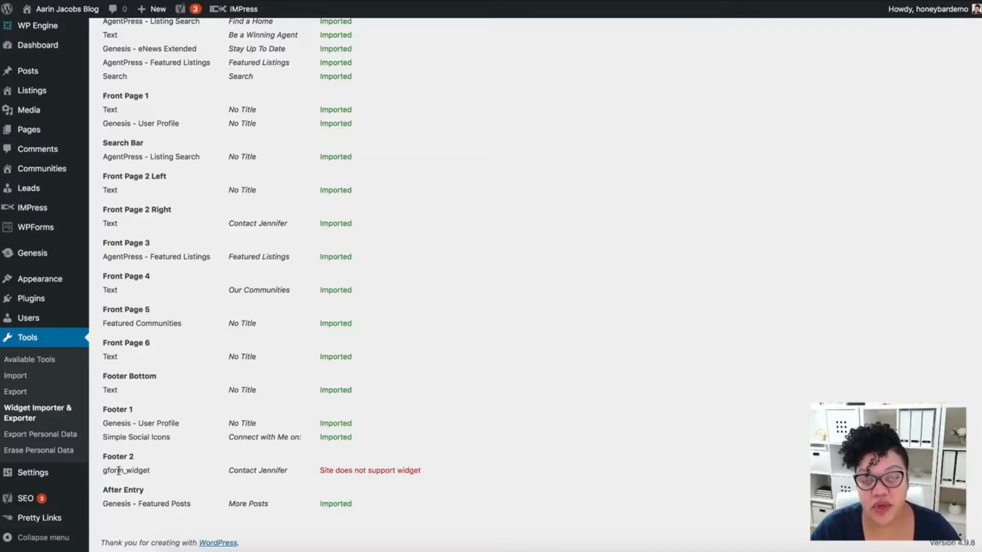
pyautogui.moveTo(322, 470); pyautogui.dragTo(466, 478)
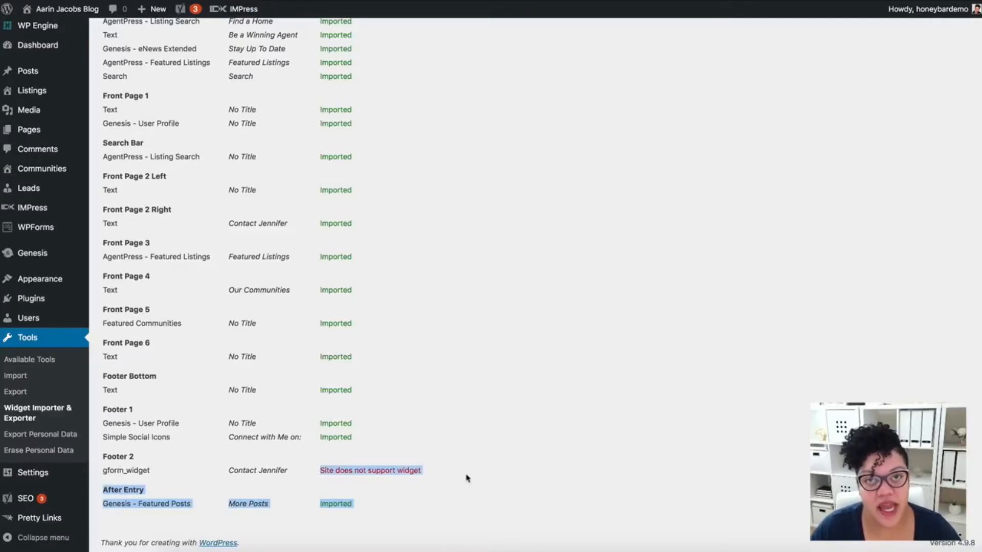
pyautogui.click(532, 449)
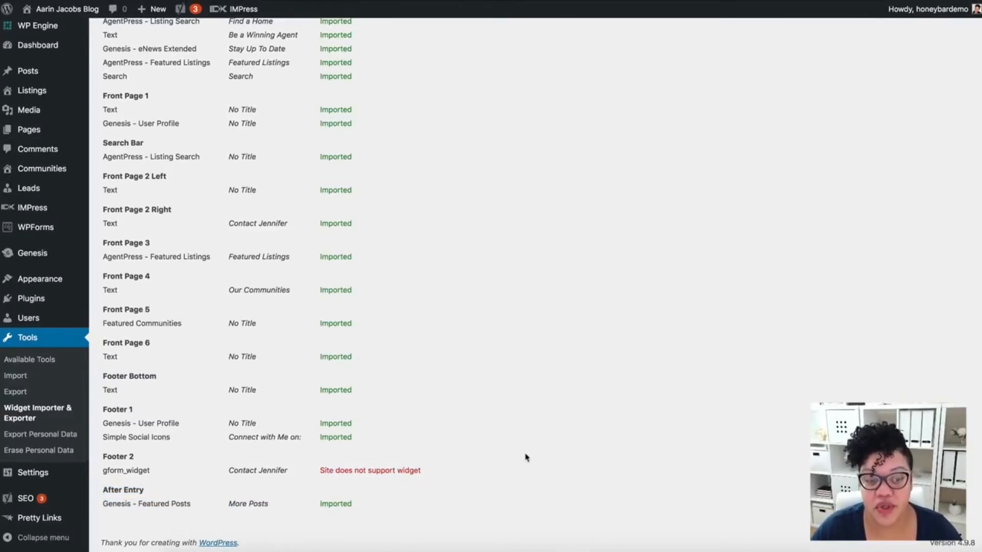
pyautogui.scroll(3, 526, 458)
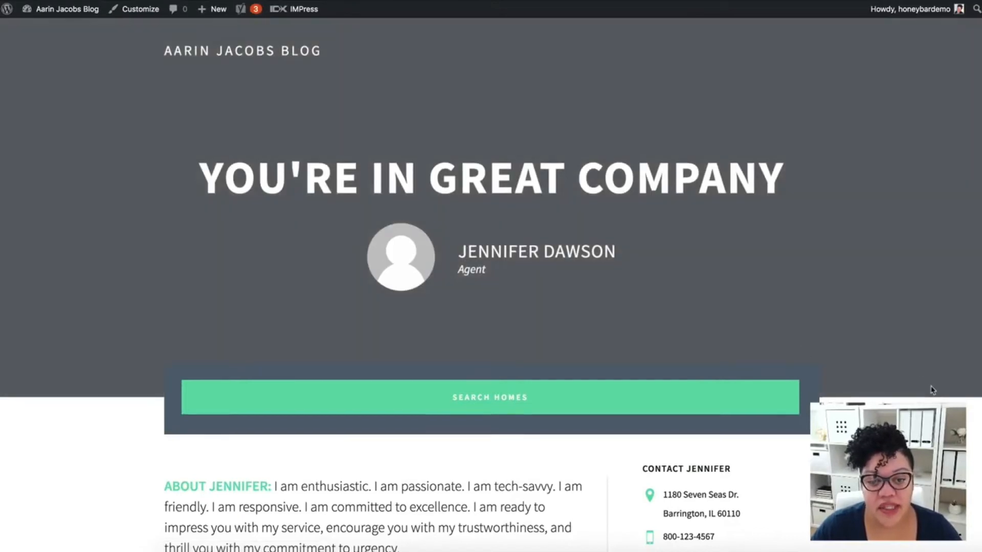
# Switch to the site's front page and examine the imported content from the hero area through the listings to the communities.
pyautogui.scroll(-3, 932, 389)
pyautogui.scroll(-8, 932, 390)
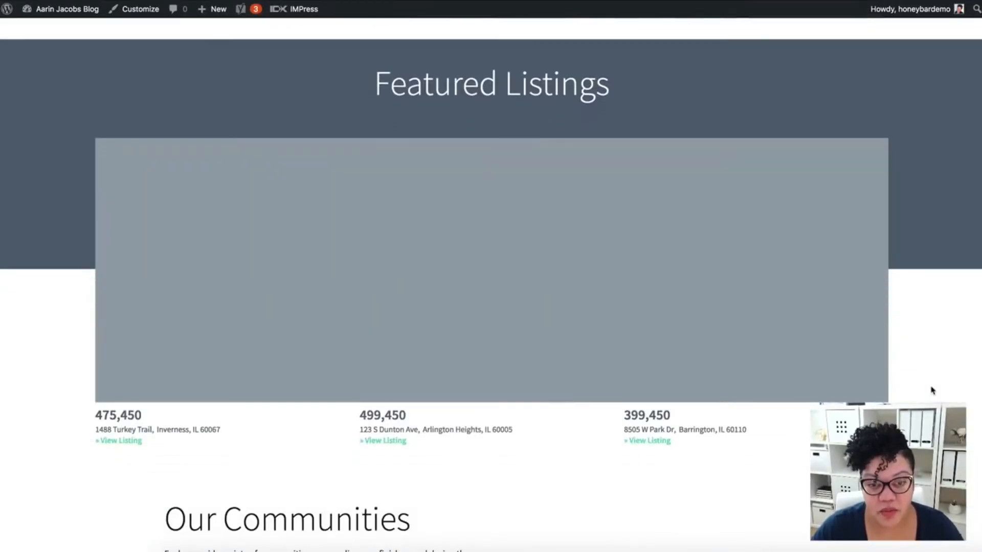
pyautogui.scroll(-2, 932, 390)
pyautogui.scroll(-9, 932, 390)
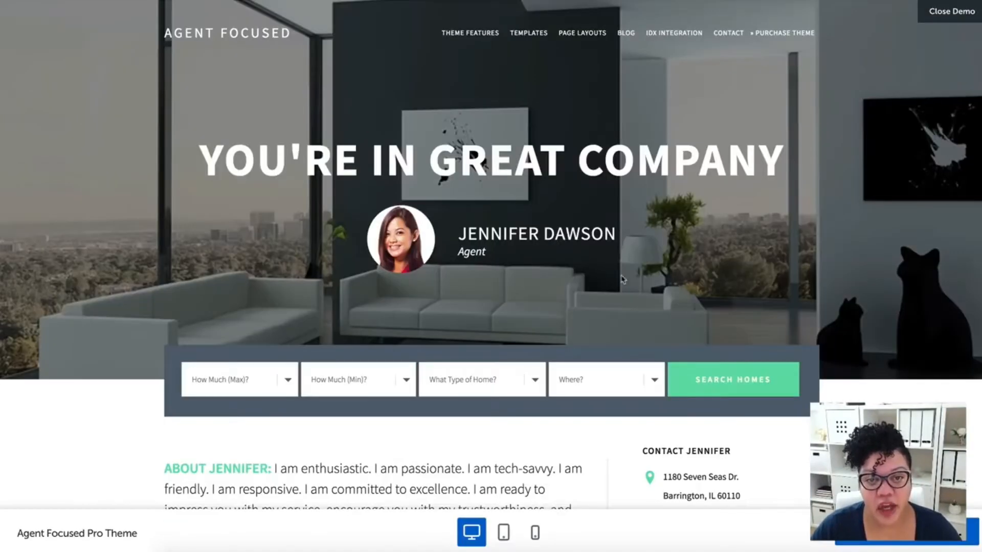
# Switch to the Agent Focused Pro Theme demo and examine its header, home search, listings, communities, testimonial and footer for comparison.
pyautogui.scroll(-5, 716, 363)
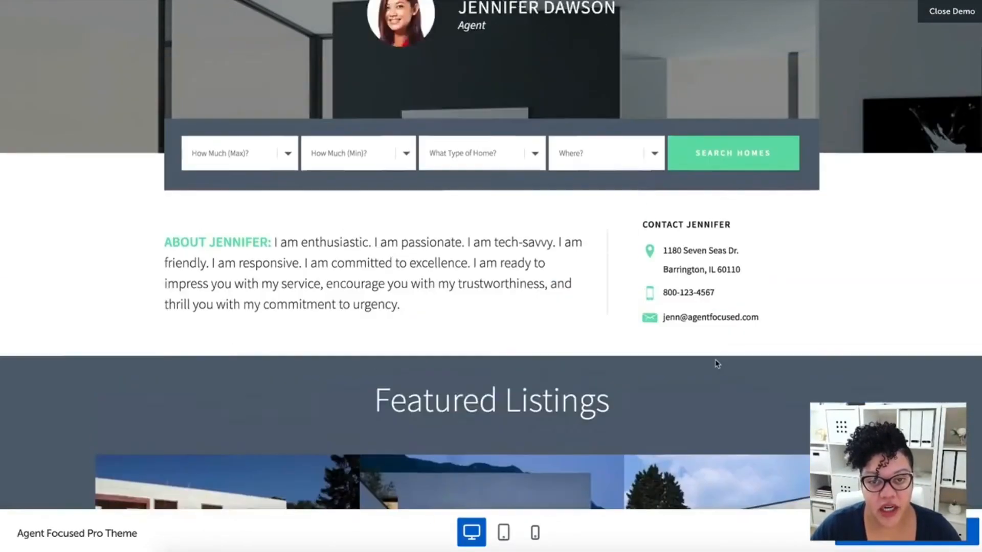
pyautogui.scroll(5, 716, 363)
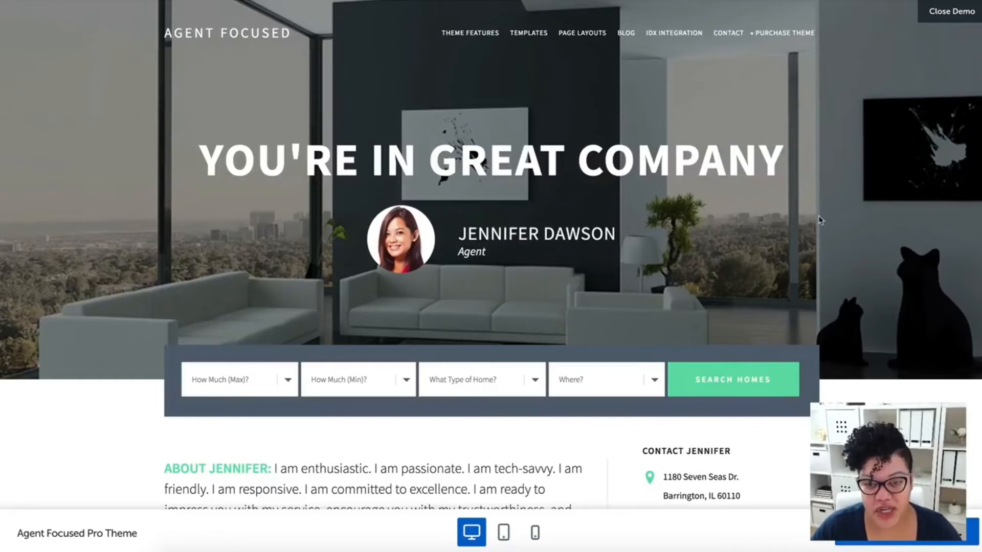
pyautogui.scroll(-8, 861, 259)
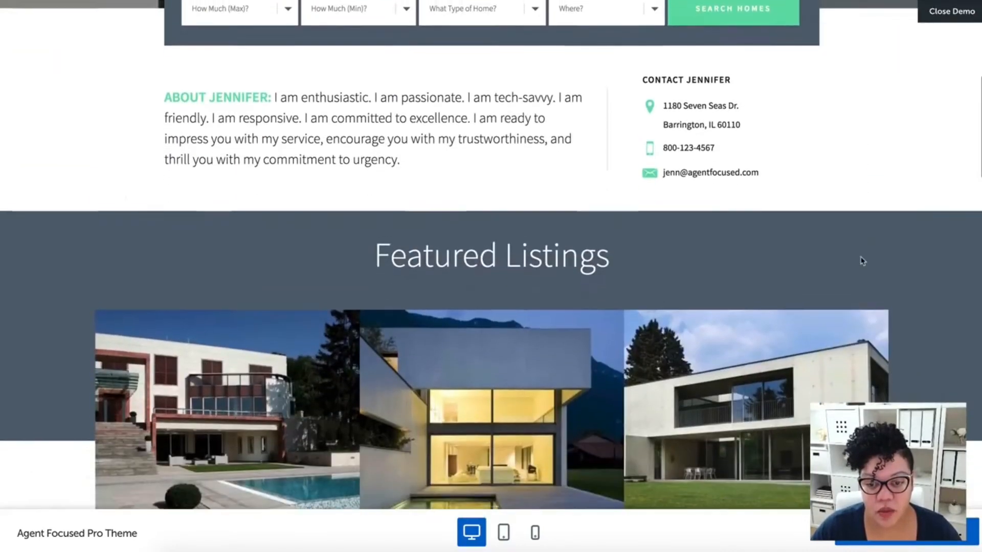
pyautogui.scroll(-3, 861, 261)
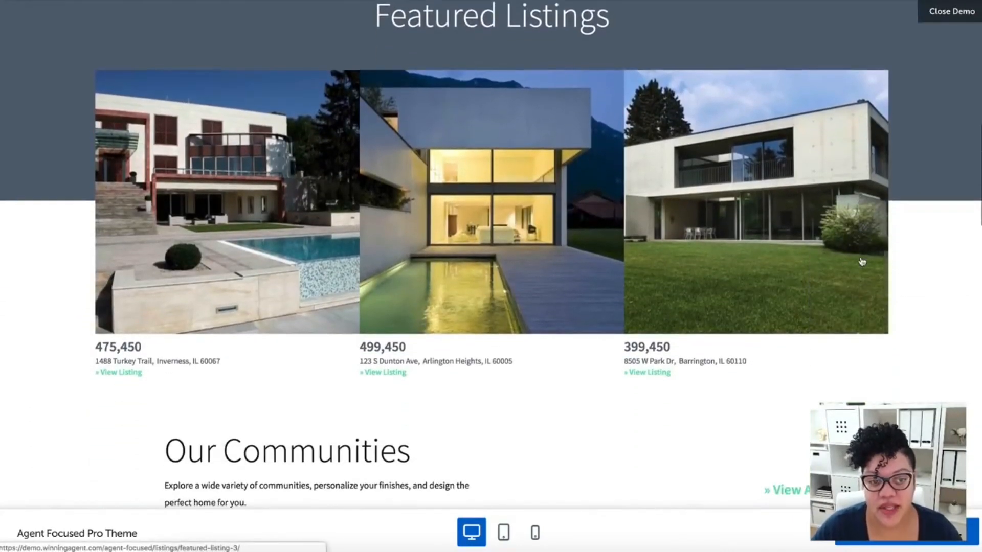
pyautogui.scroll(-3, 861, 262)
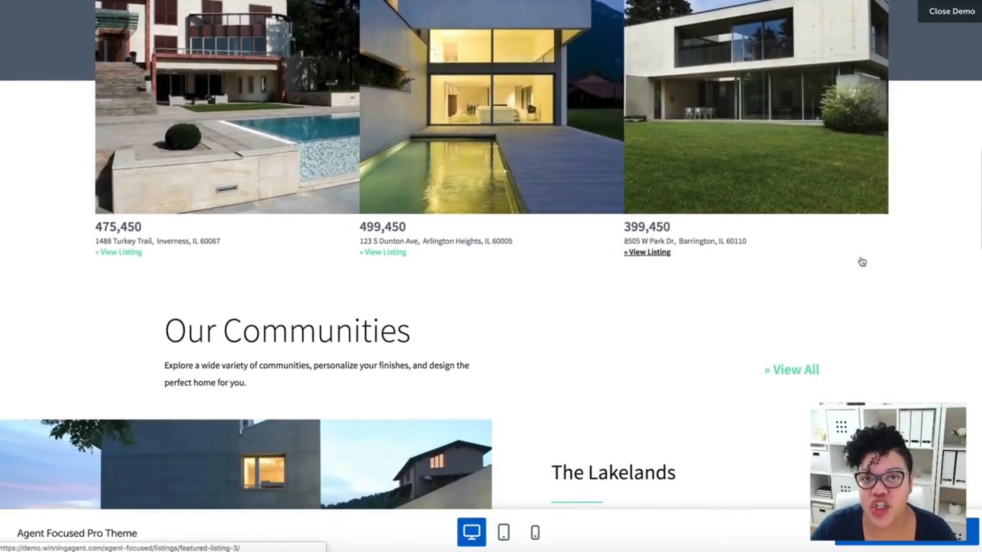
pyautogui.scroll(-7, 862, 262)
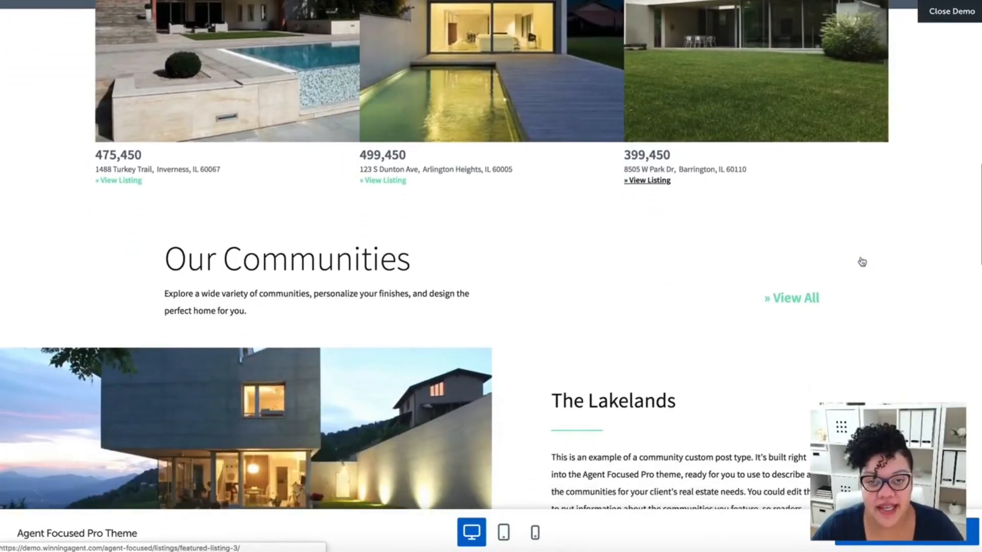
pyautogui.scroll(-6, 862, 262)
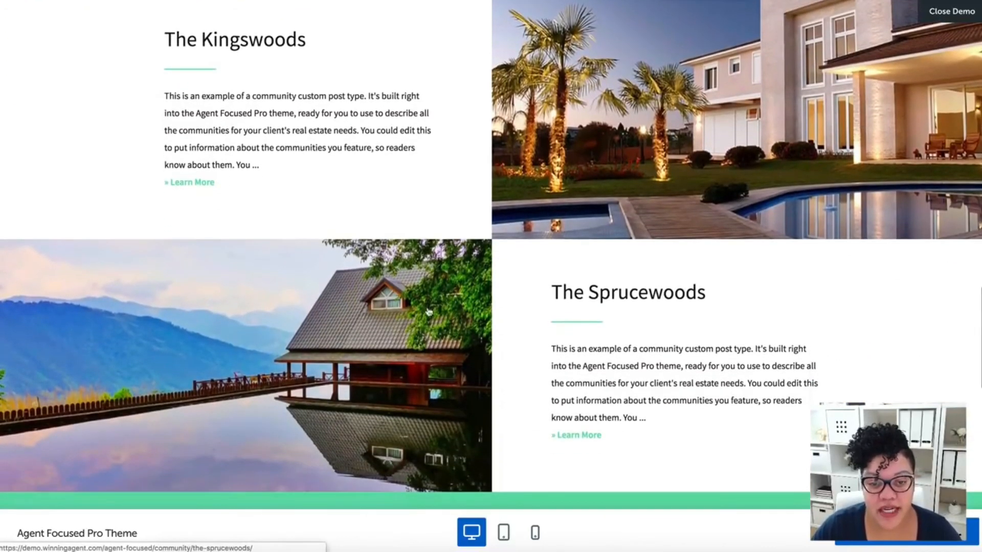
pyautogui.scroll(-4, 731, 391)
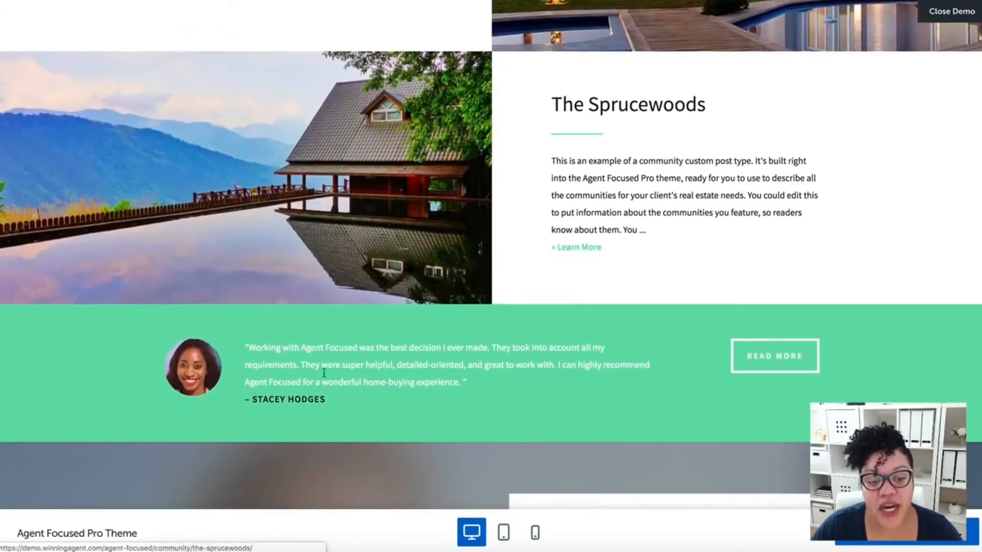
pyautogui.scroll(-5, 340, 397)
pyautogui.scroll(-4, 488, 272)
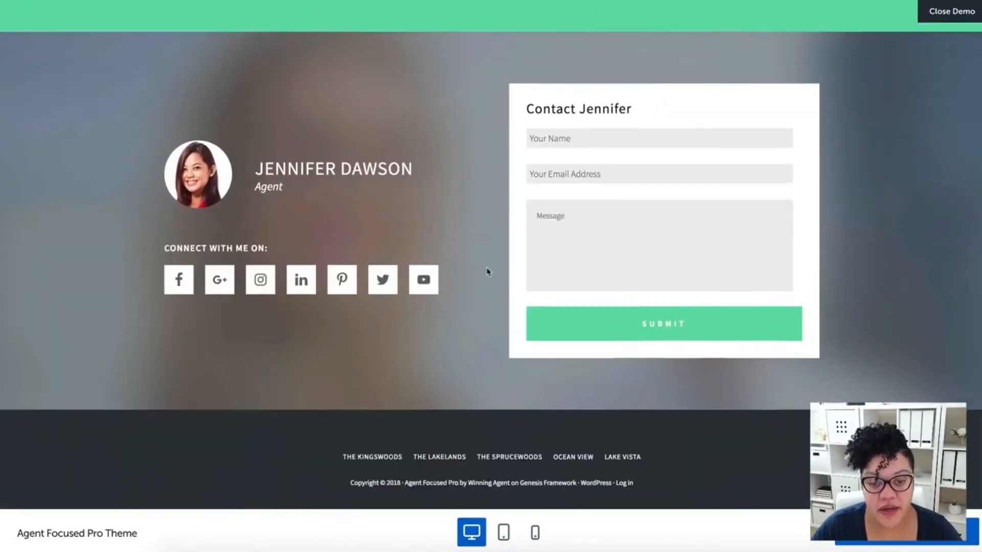
pyautogui.scroll(10, 487, 271)
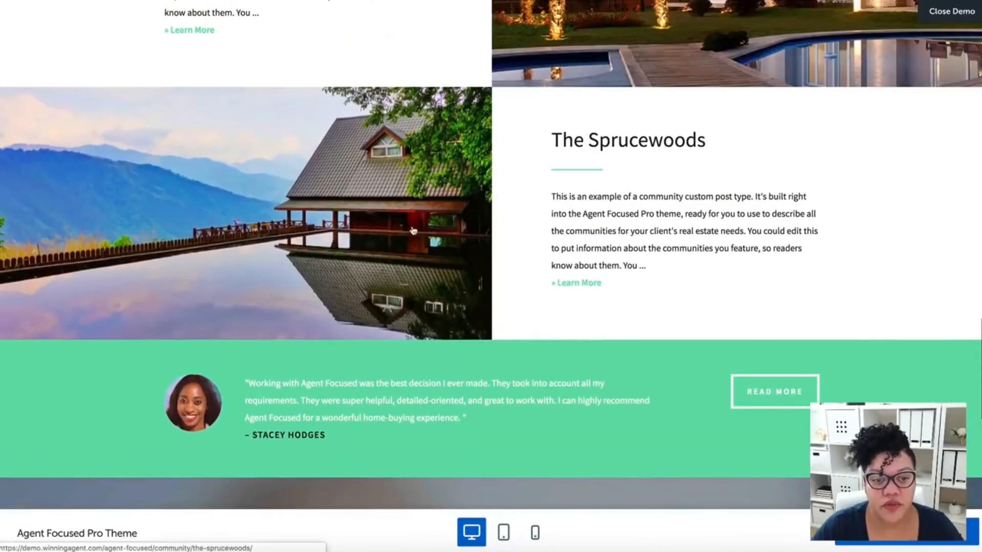
pyautogui.scroll(12, 719, 52)
pyautogui.scroll(20, 719, 51)
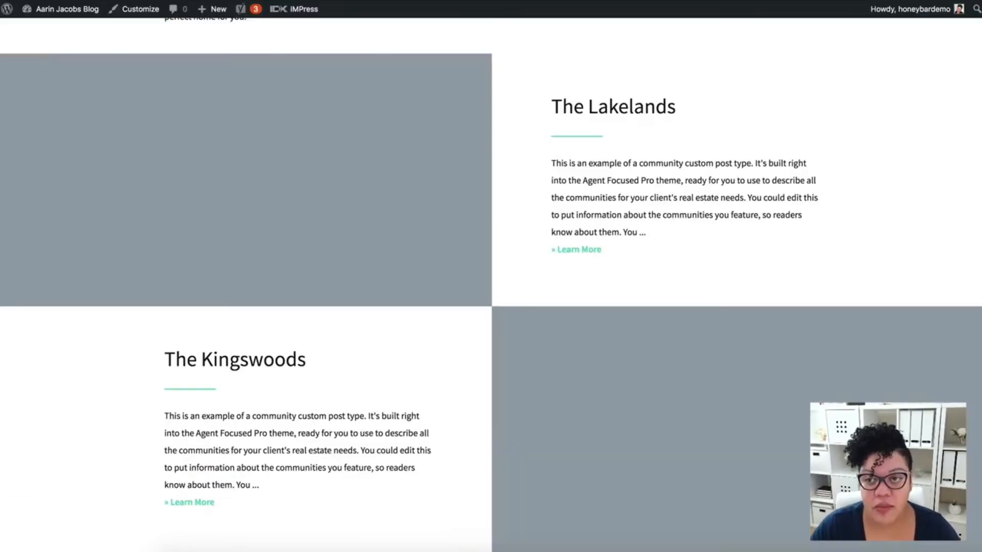
# Return to the site's front page and check the remaining communities, testimonial and footer, ending back at the hero area.
pyautogui.scroll(-10, 621, 458)
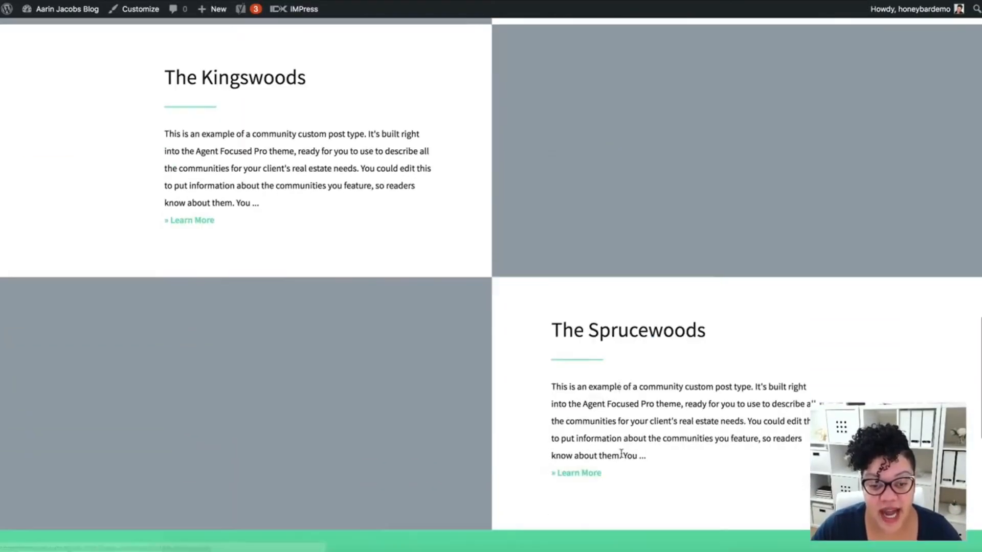
pyautogui.scroll(-6, 622, 458)
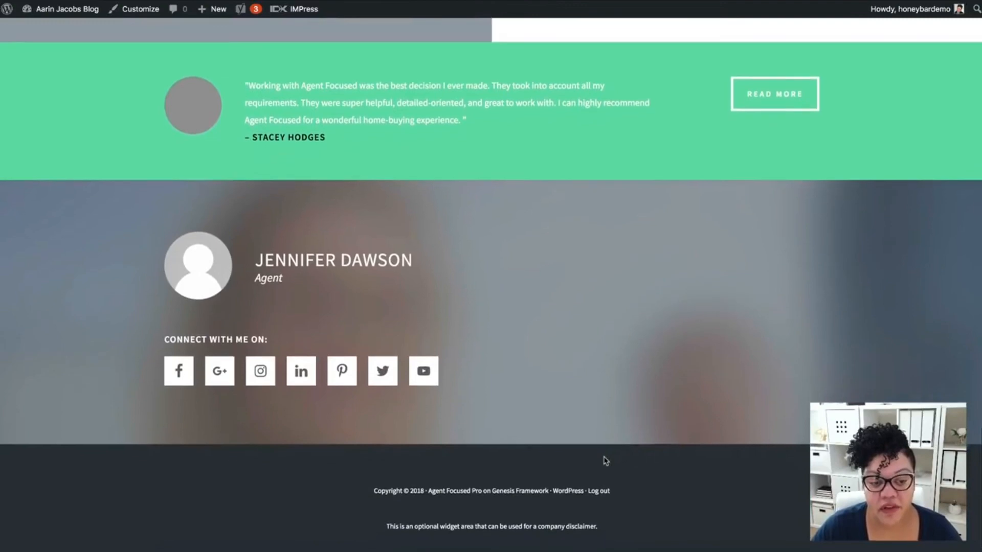
pyautogui.scroll(15, 605, 461)
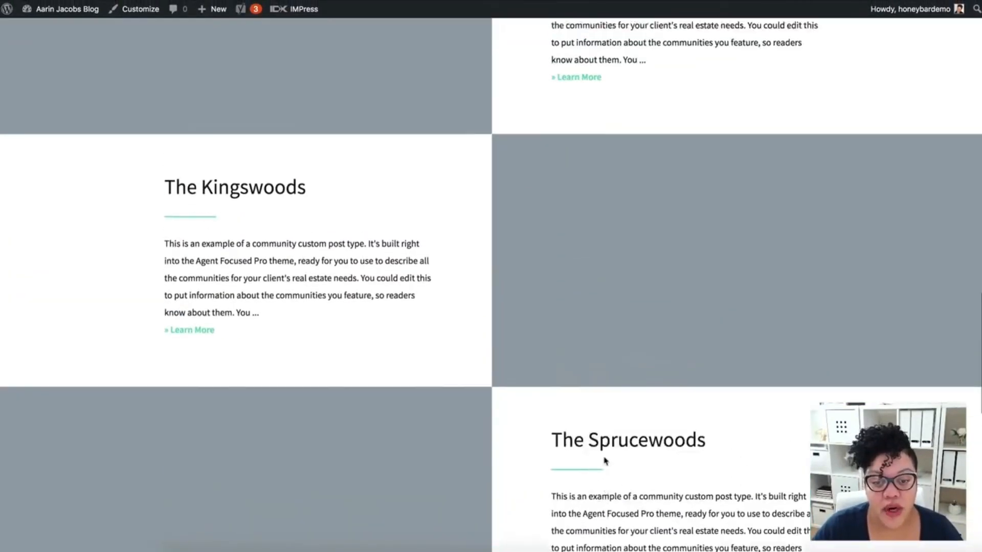
pyautogui.scroll(15, 605, 460)
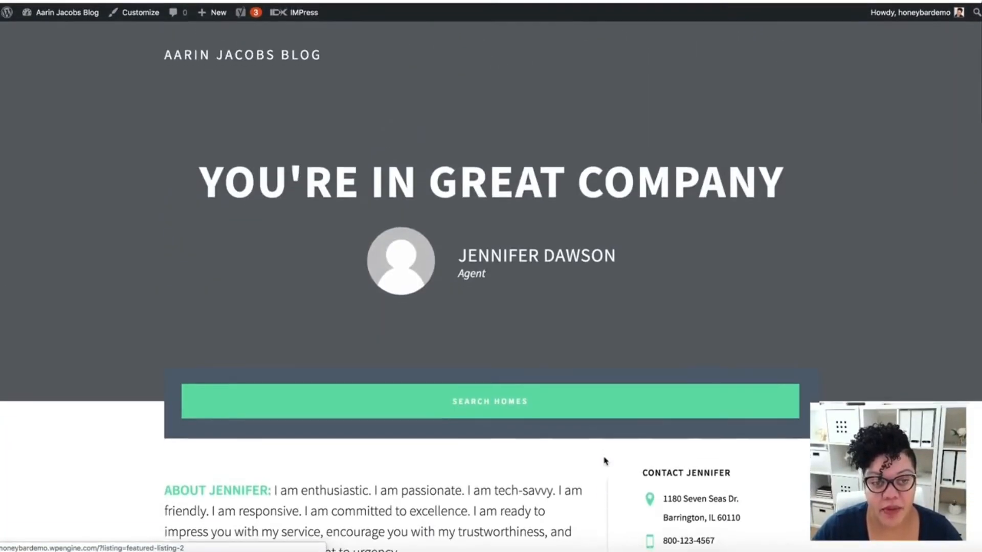